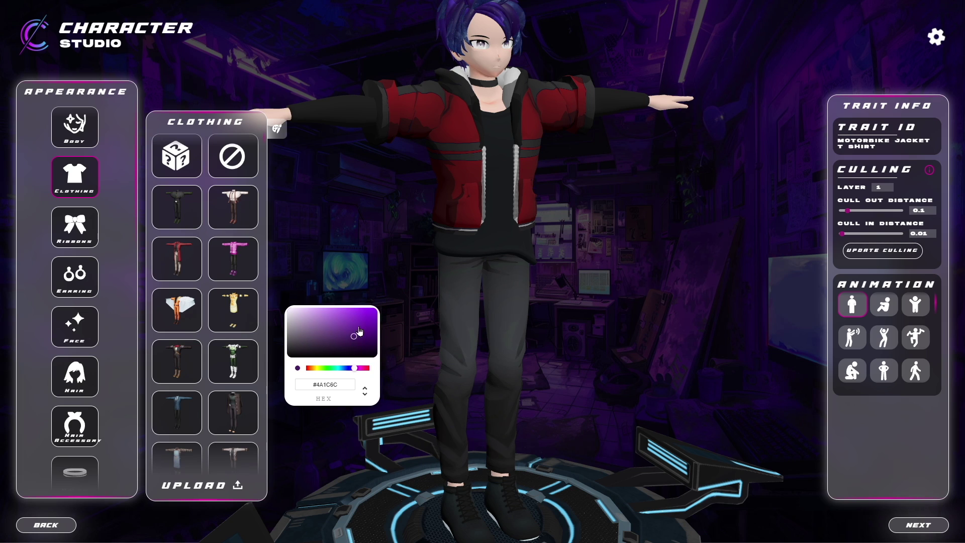
Tint the motorbike jacket outfit purple with the hex colour #950BFA
click(364, 317)
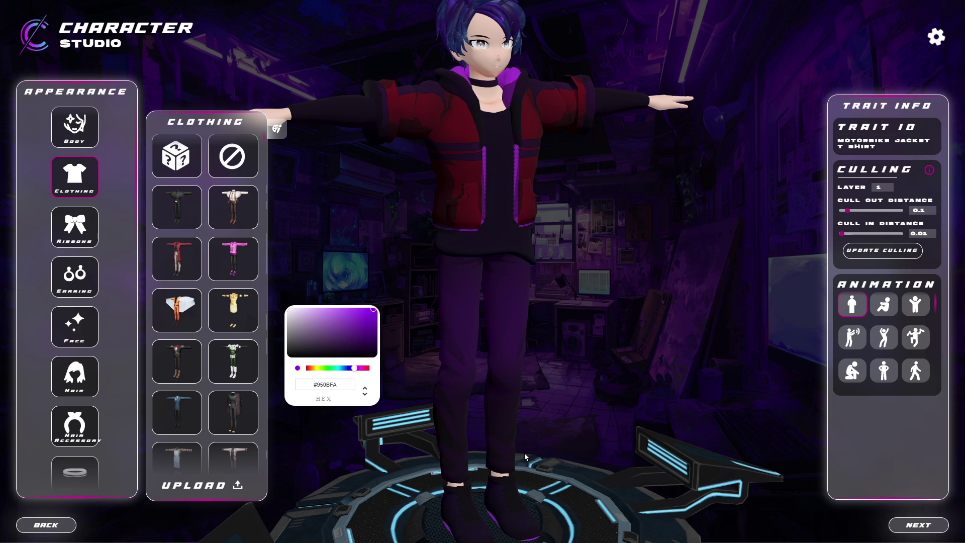
mouse_move(524, 456)
mouse_down()
mouse_move(551, 470)
mouse_move(527, 445)
mouse_move(617, 401)
mouse_move(529, 452)
mouse_up()
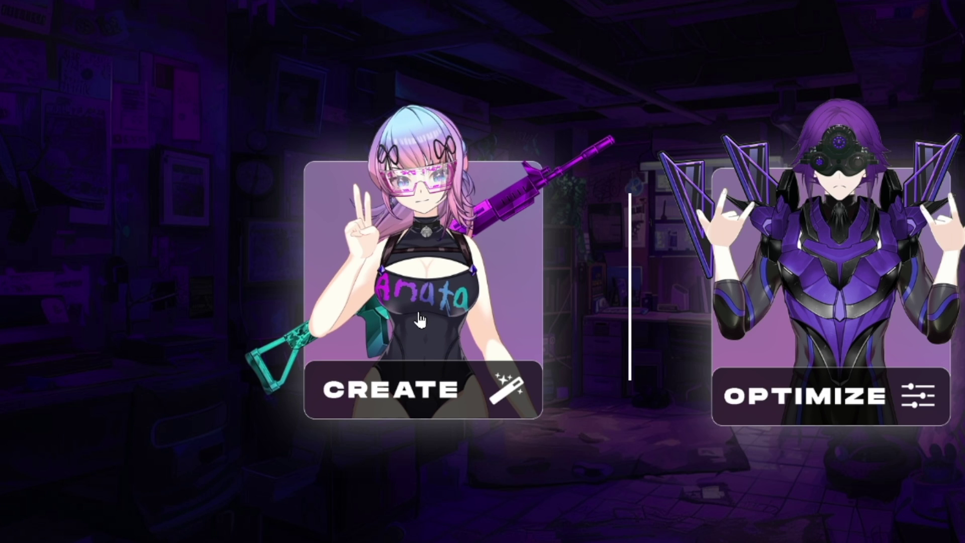
Start creating a new character and view it from the front
click(419, 319)
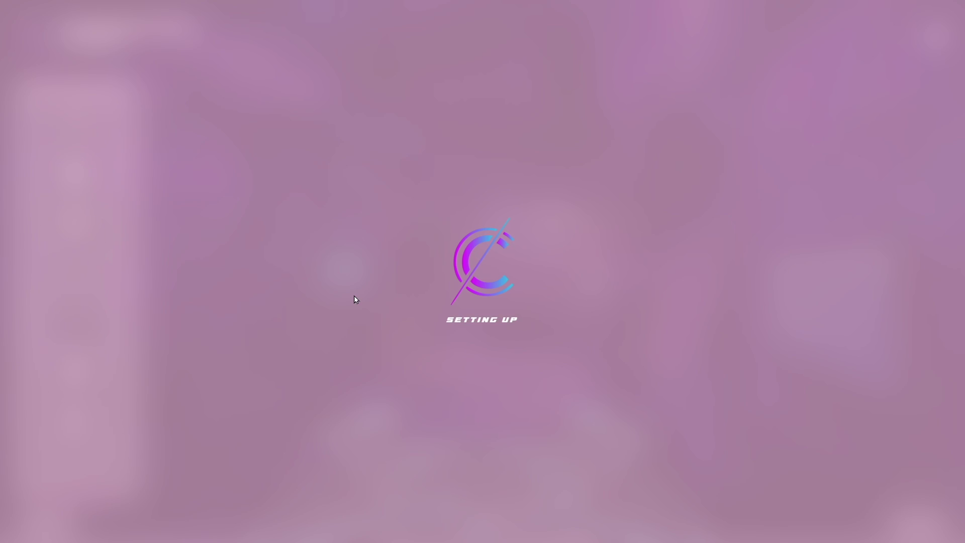
drag(549, 442, 511, 451)
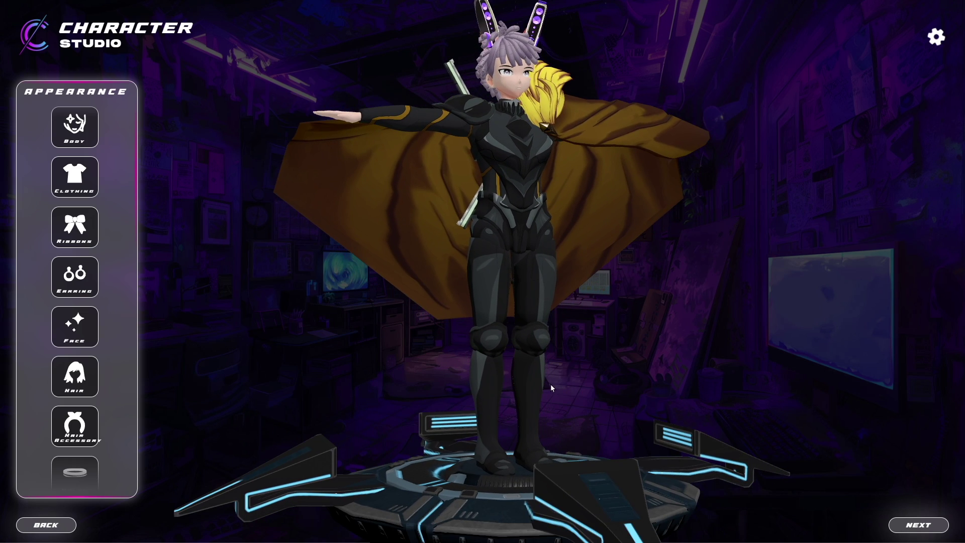
drag(551, 384, 464, 351)
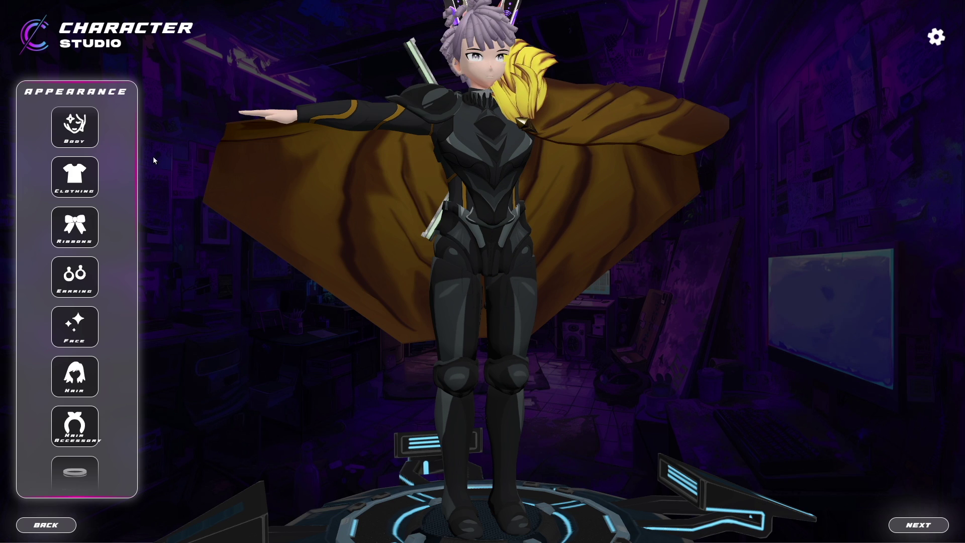
Switch the character's body to female and back to male
click(84, 130)
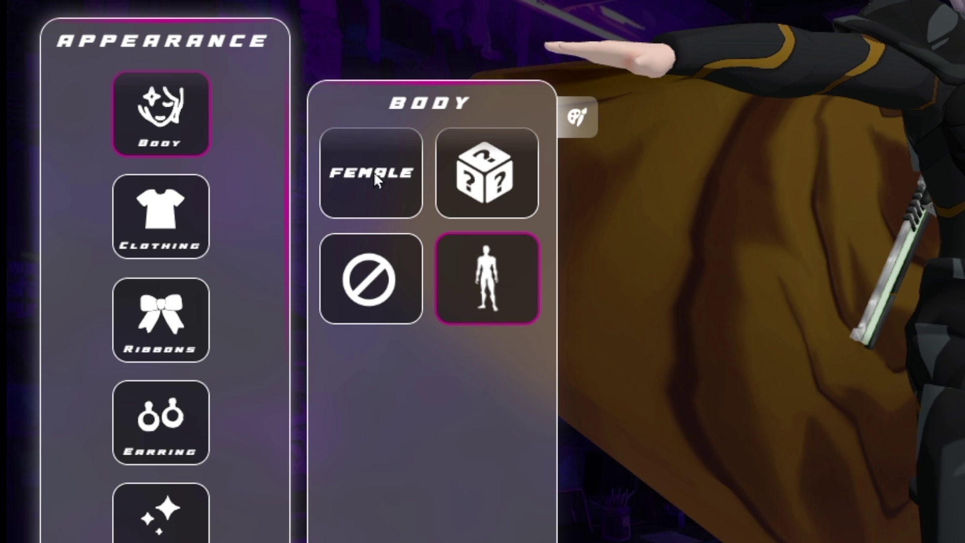
click(374, 179)
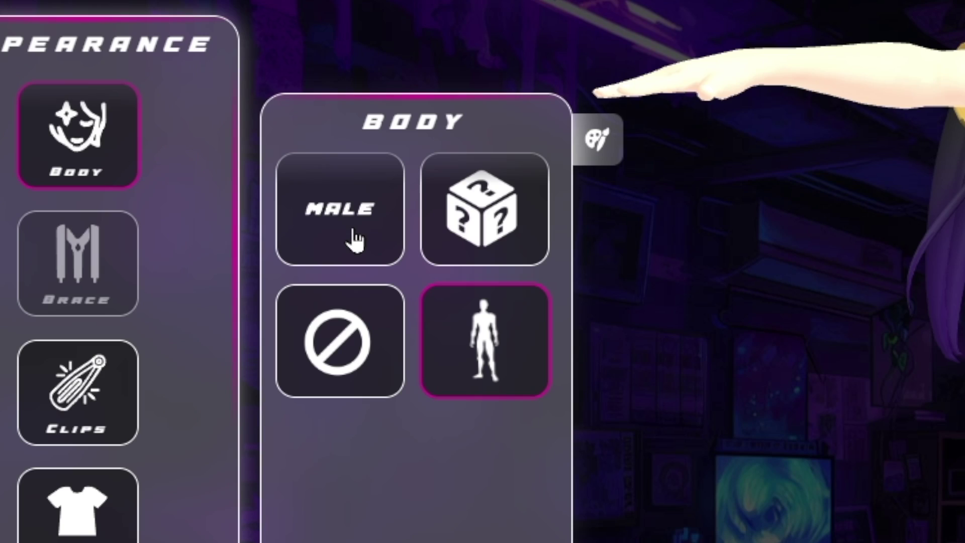
click(183, 168)
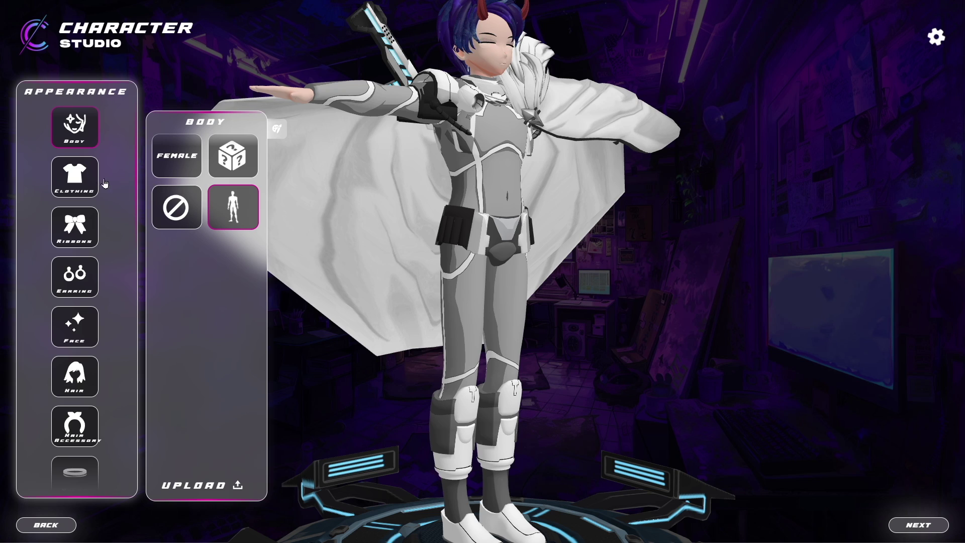
Randomize the character's clothing several times, ending on the Mecha Suit Cloaked outfit
click(85, 187)
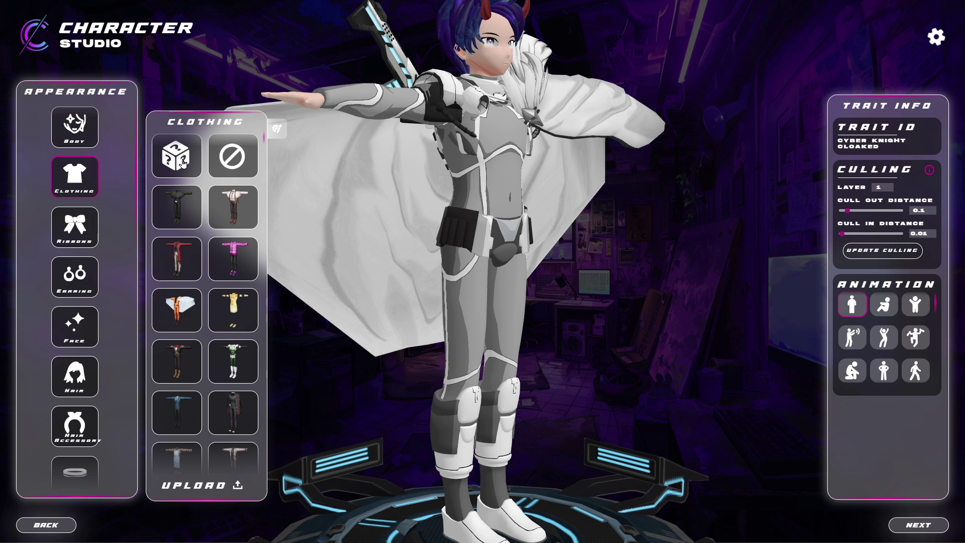
click(182, 163)
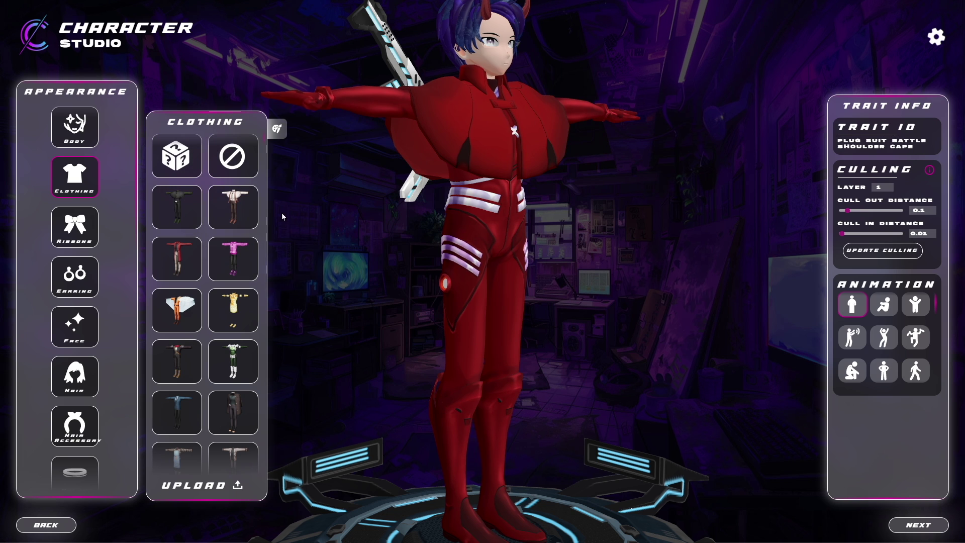
click(171, 160)
click(175, 167)
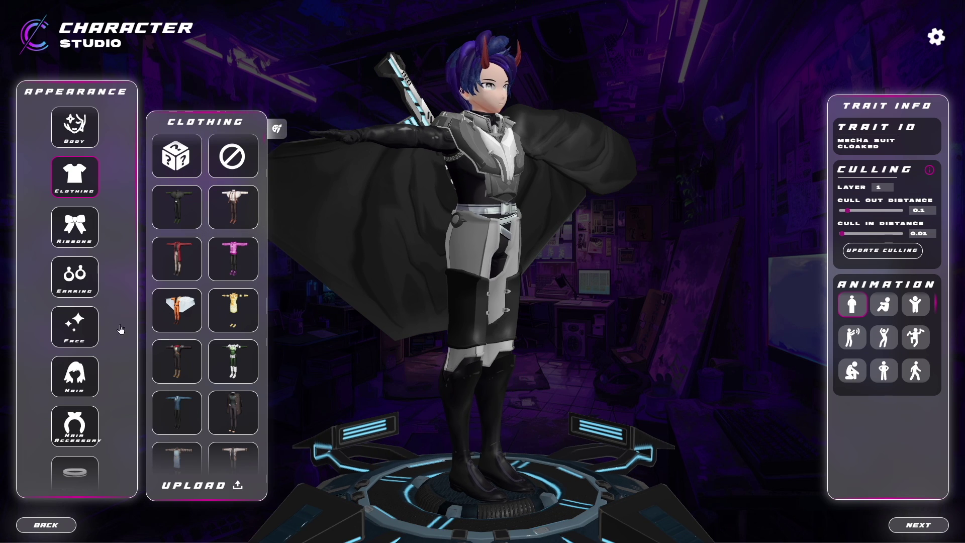
Remove the crossed rail cannon weapon and the curved devil horns from the character
drag(449, 262, 430, 252)
scroll(97, 444, down, 10)
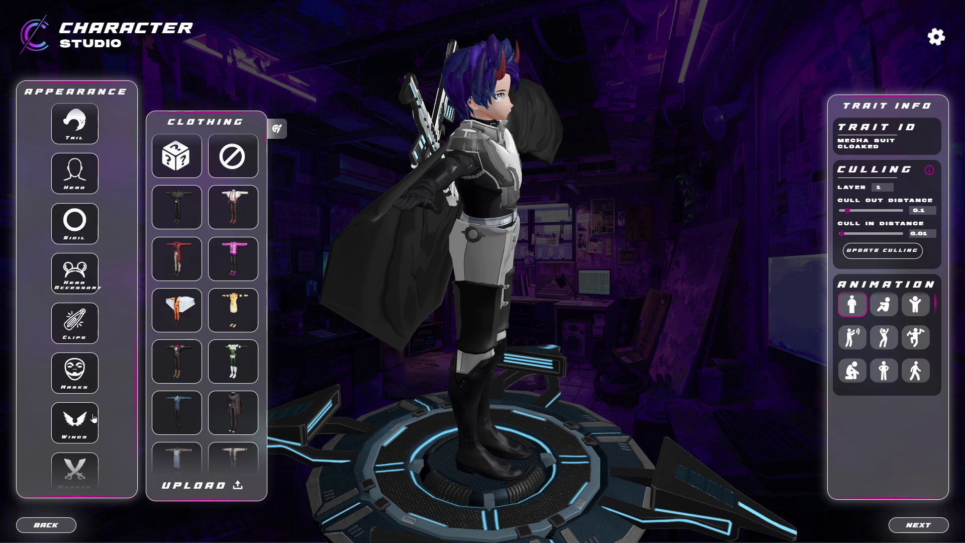
click(79, 424)
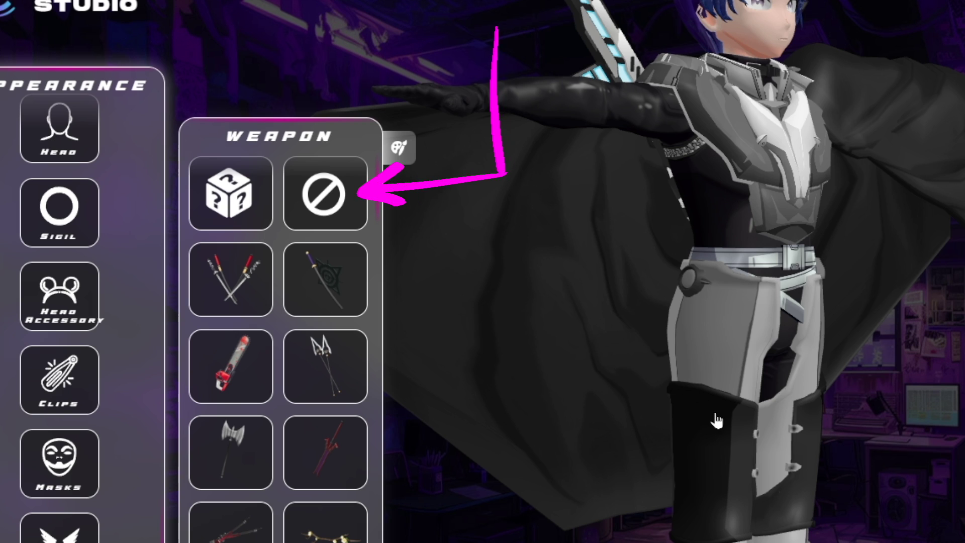
drag(718, 421, 745, 514)
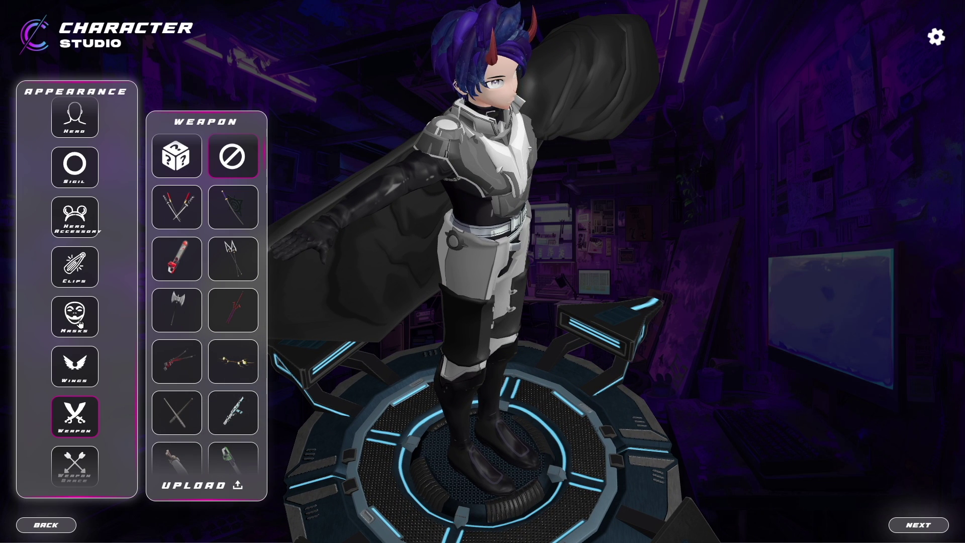
click(79, 122)
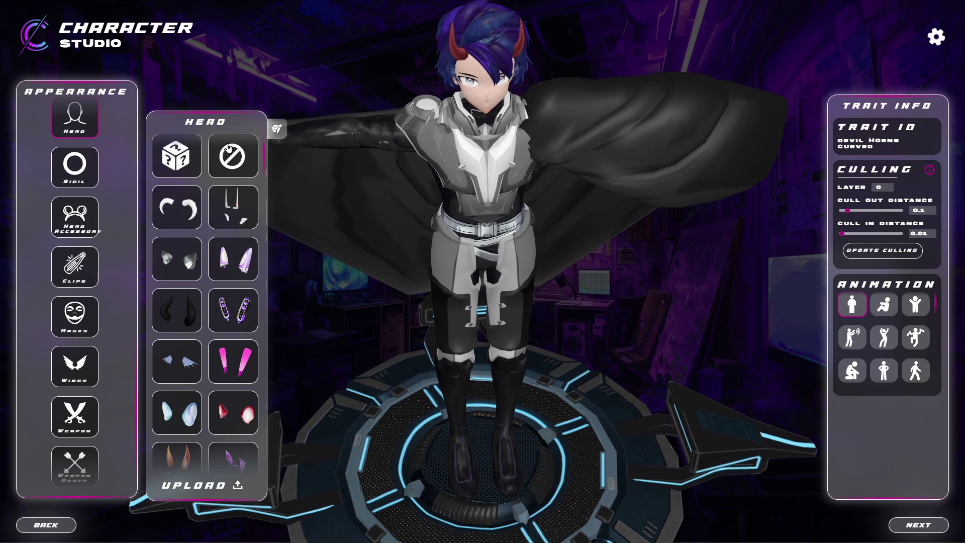
click(229, 151)
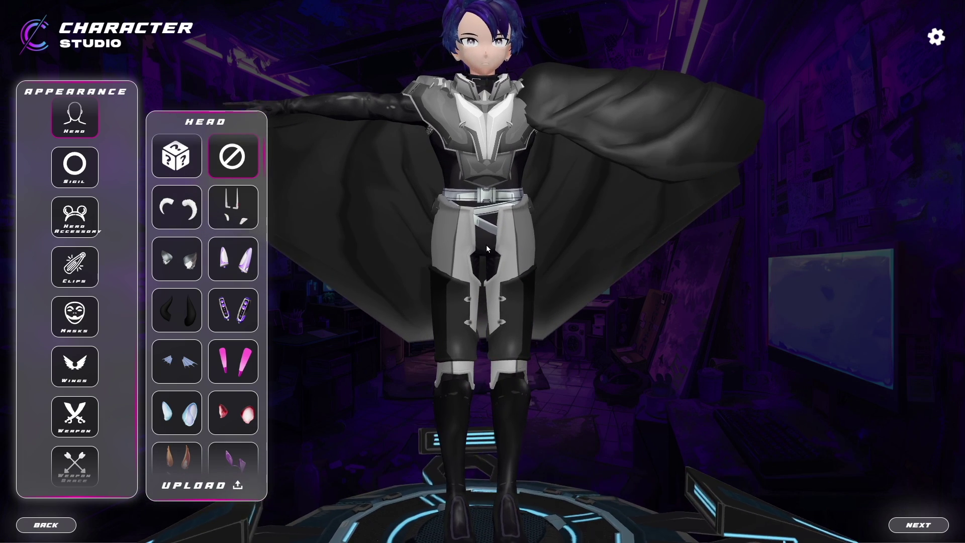
Dress the character in the Motorbike Jacket T Shirt outfit from the clothing collection
scroll(113, 354, up, 10)
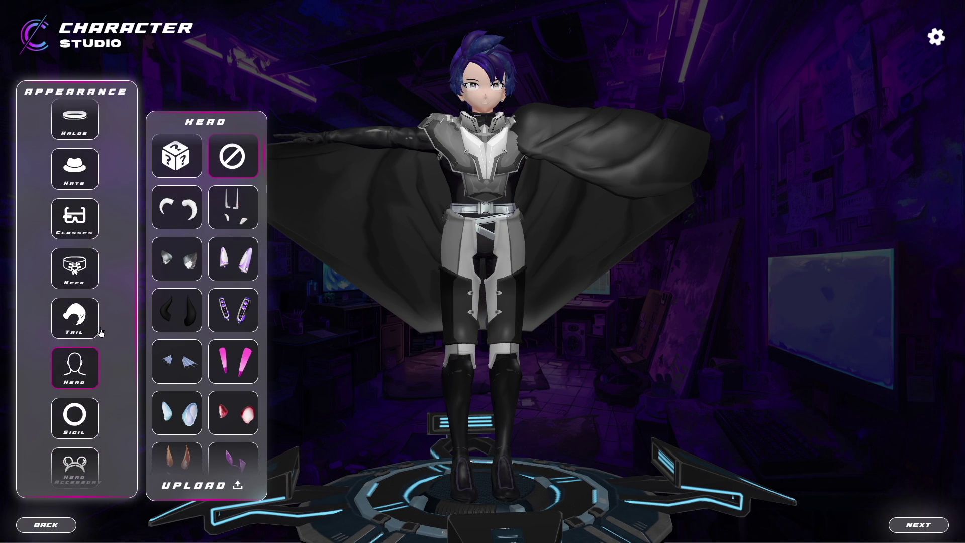
scroll(86, 212, up, 2)
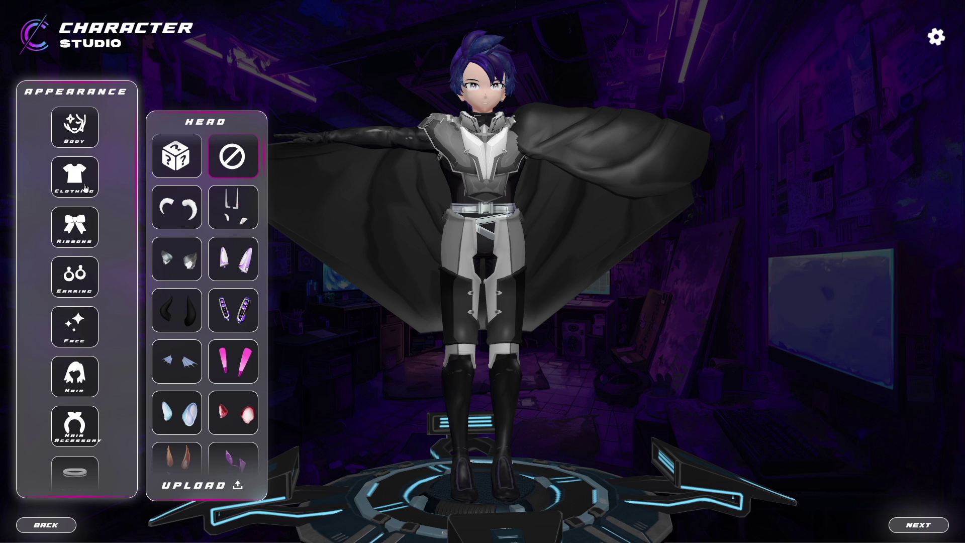
click(85, 189)
scroll(238, 286, down, 3)
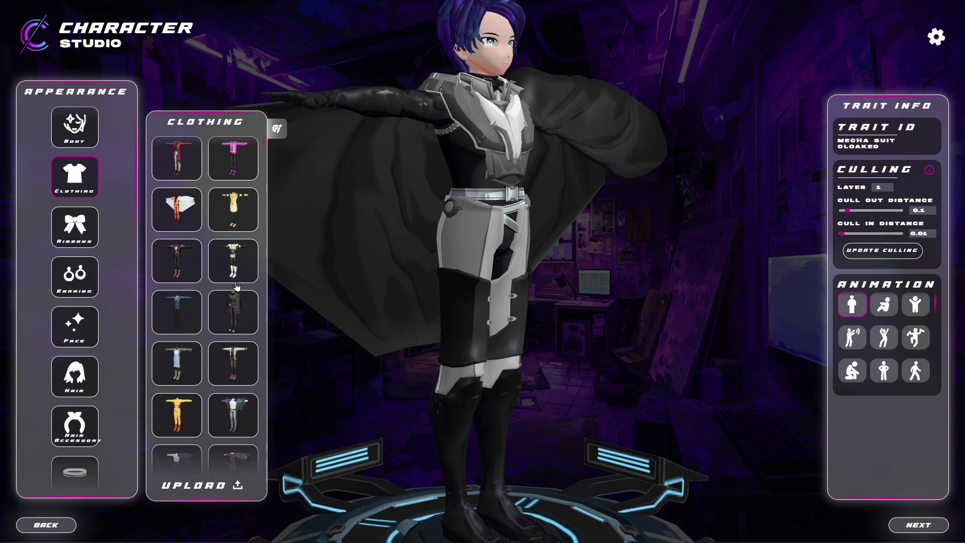
scroll(238, 287, down, 3)
scroll(245, 307, down, 10)
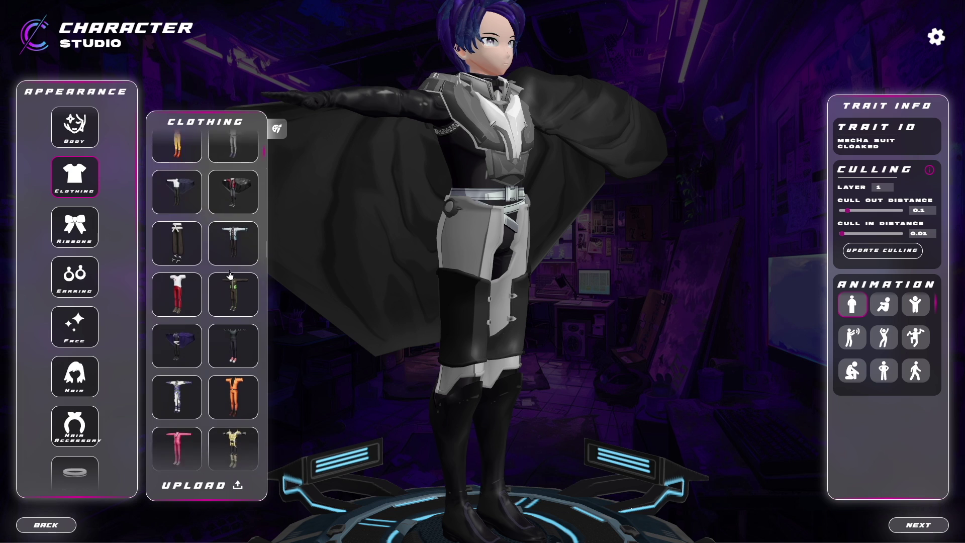
scroll(234, 292, down, 10)
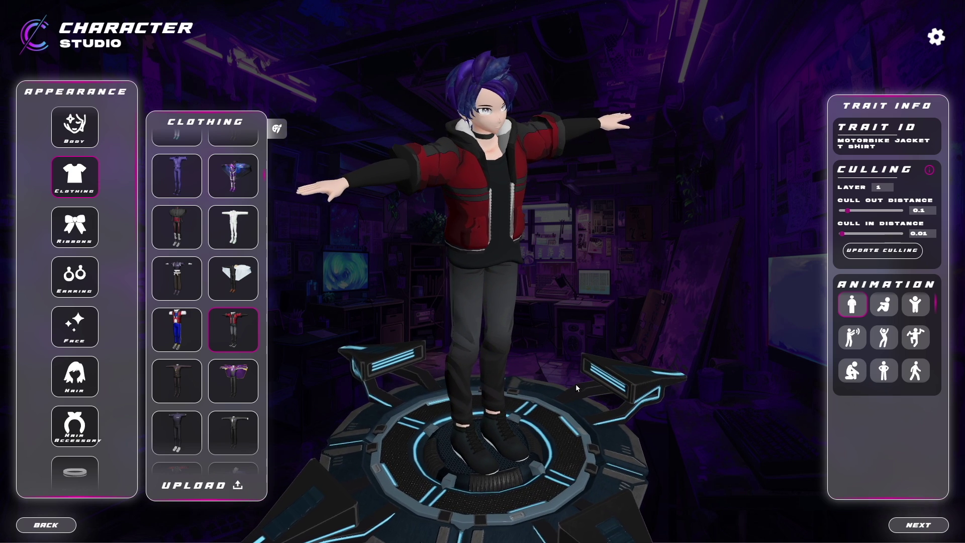
drag(577, 387, 523, 367)
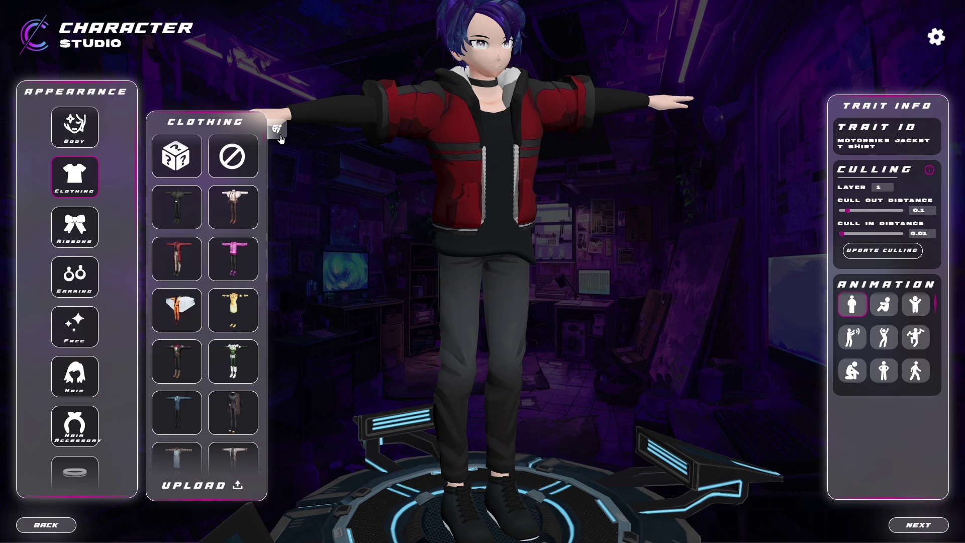
Tint the Motorbike Jacket T Shirt clothing purple using the hex colour #950BFA
click(277, 130)
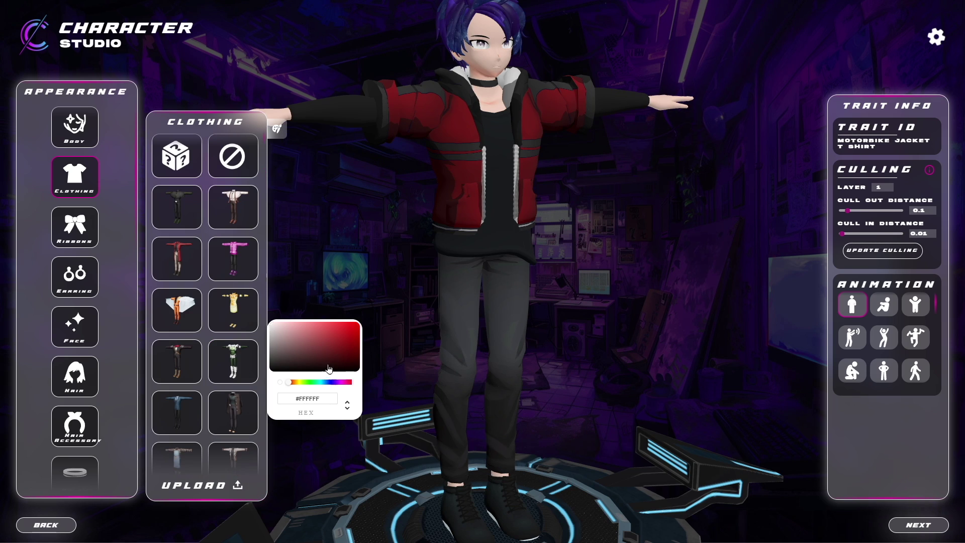
click(338, 352)
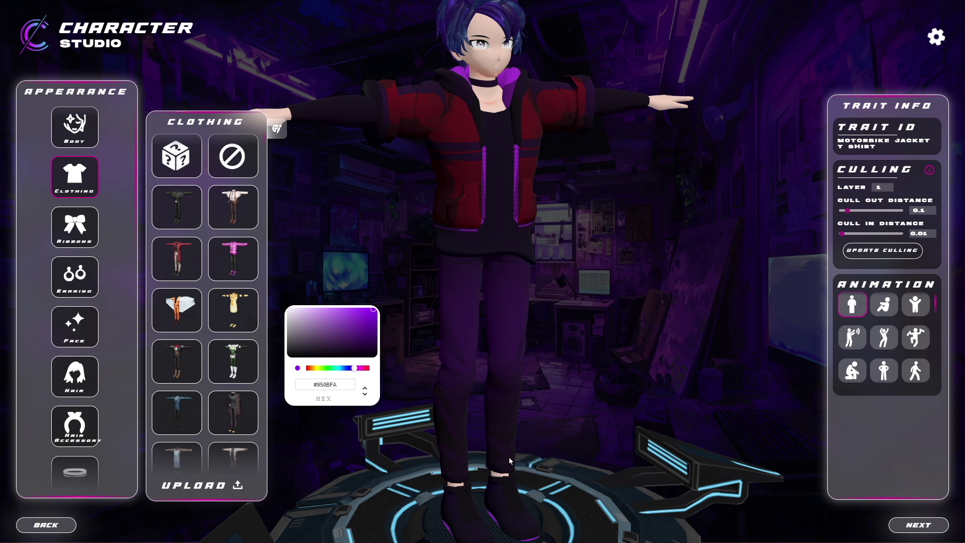
drag(509, 458, 563, 421)
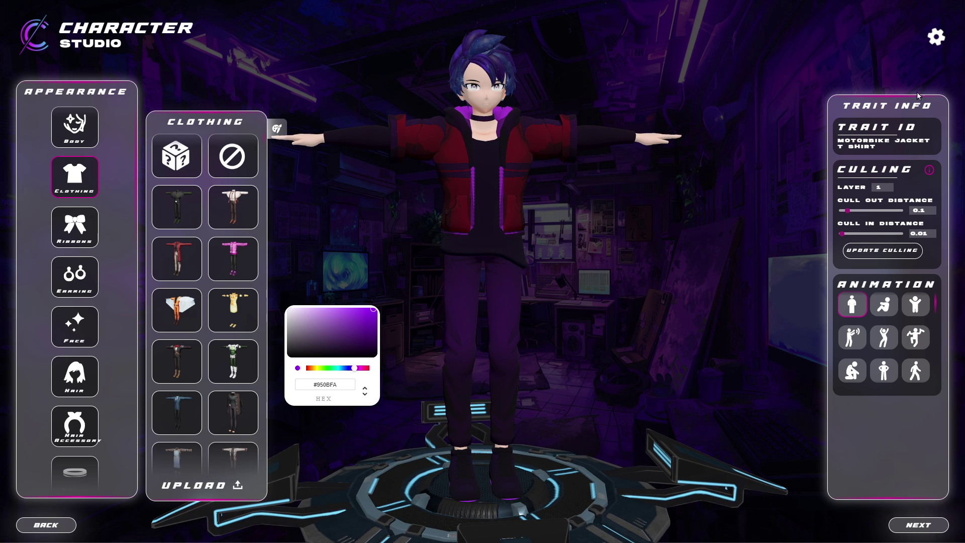
Switch the creator background to the night street scene with the graffiti wall
click(909, 48)
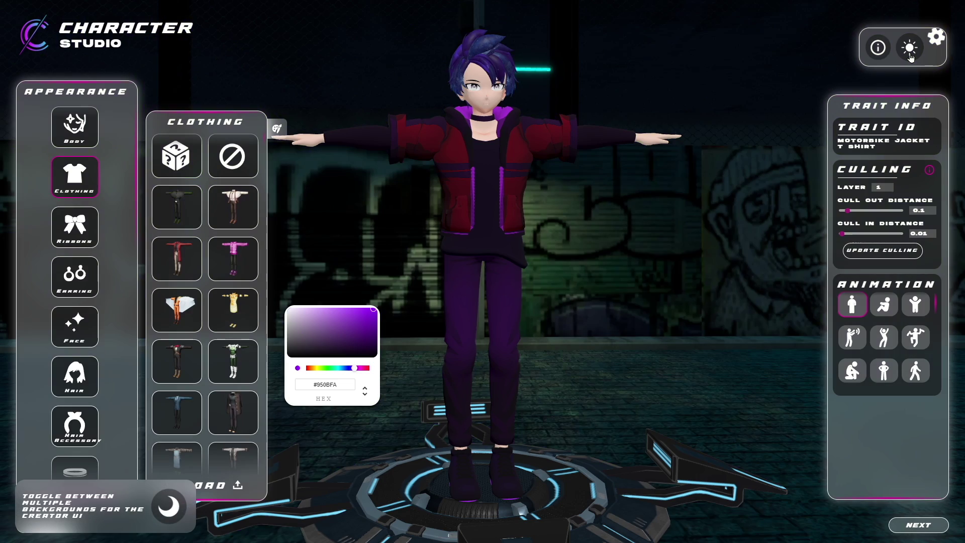
drag(623, 392, 571, 398)
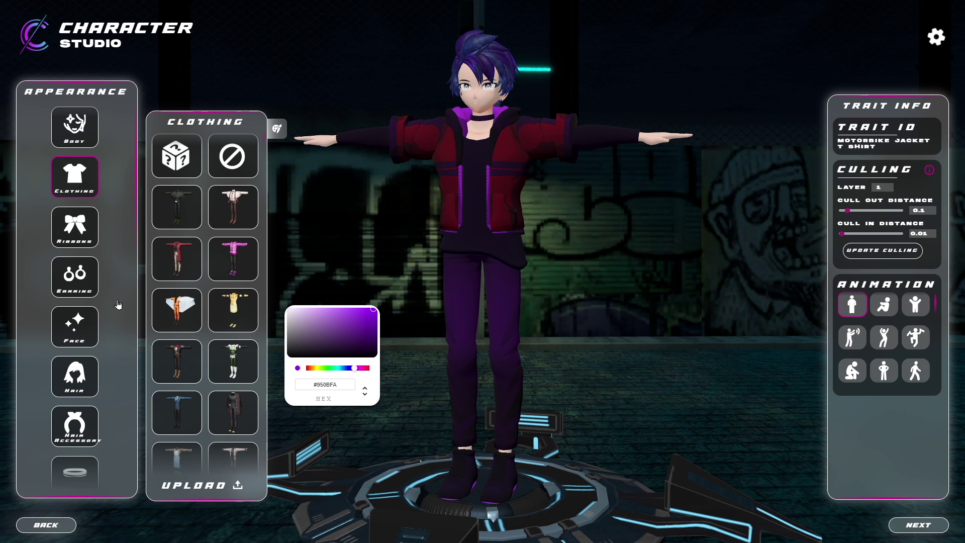
Give the character the Mid Gray-White hairstyle and tint it purple with the hex colour #5A029B
click(78, 380)
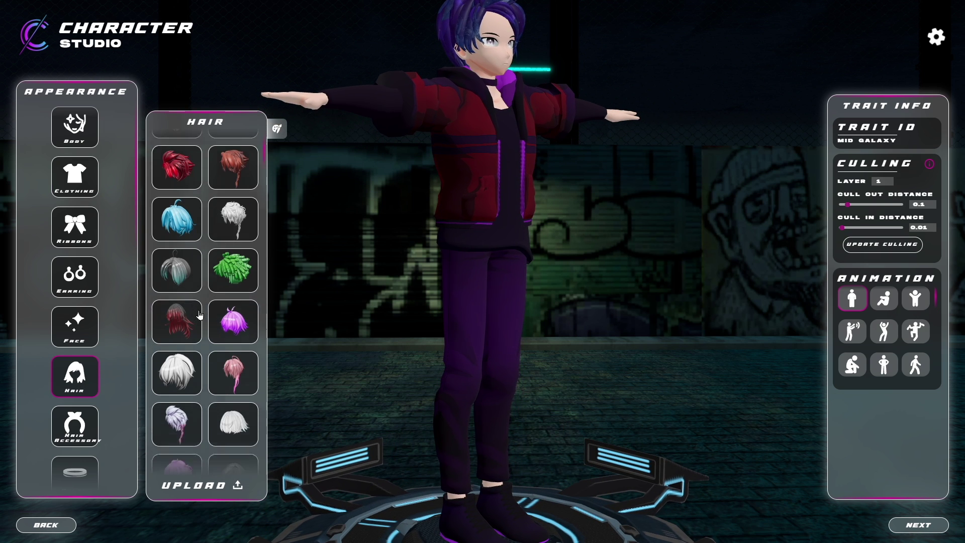
scroll(201, 319, down, 11)
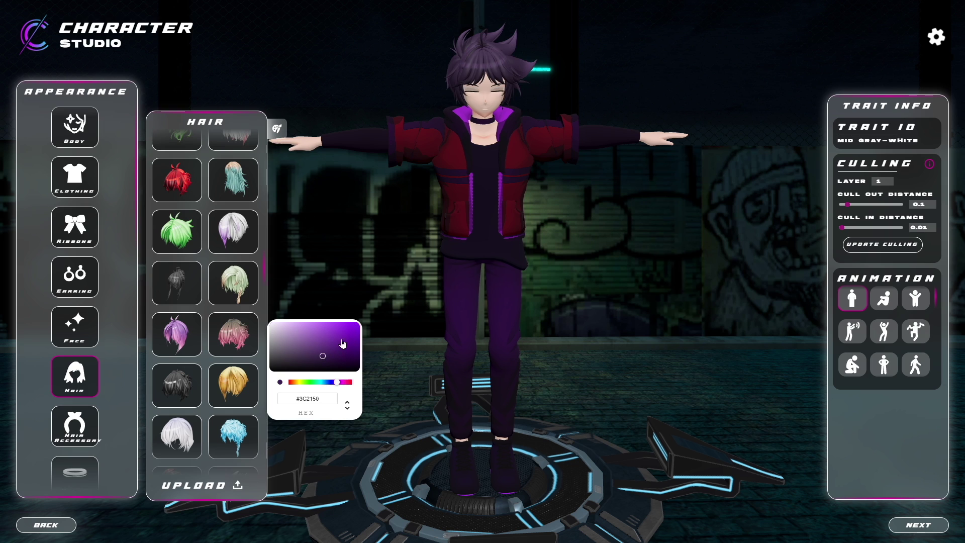
drag(343, 344, 365, 324)
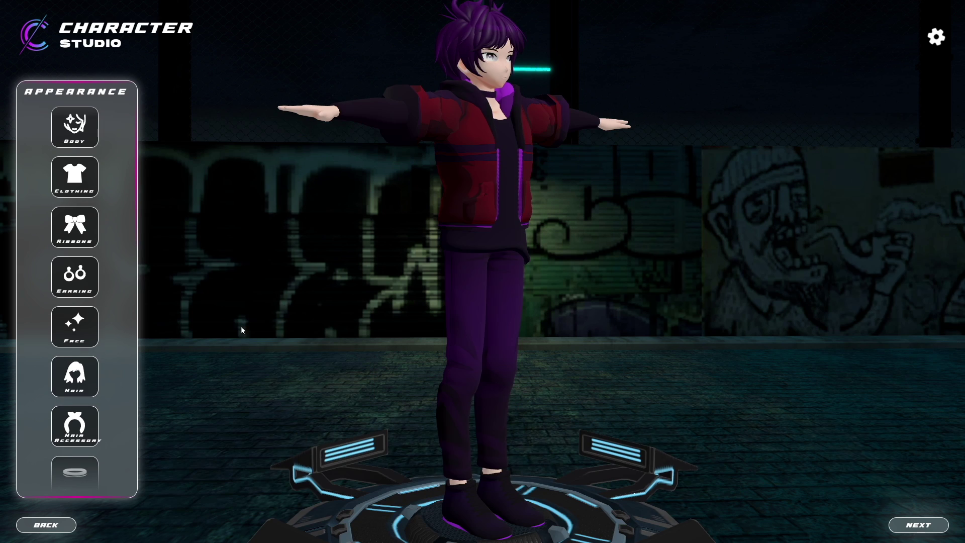
scroll(533, 284, up, 3)
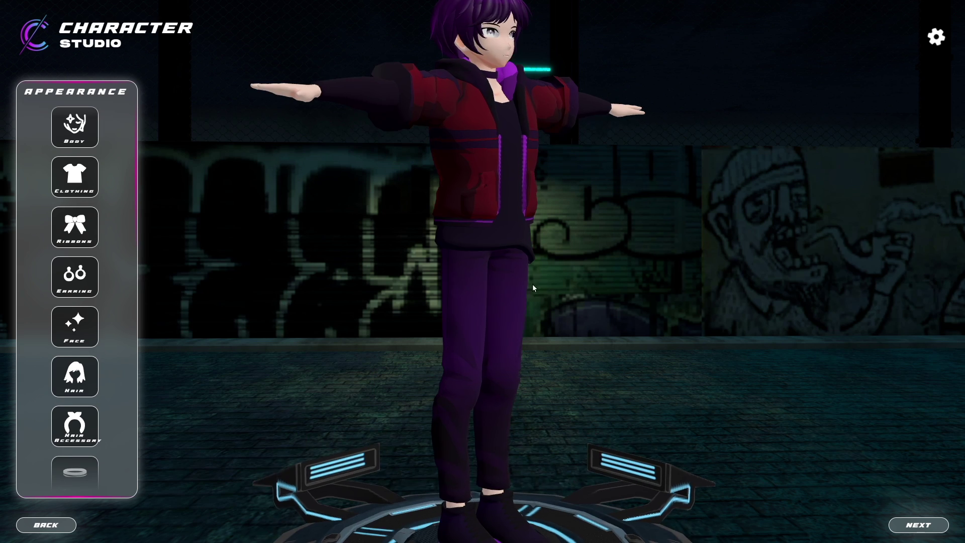
scroll(525, 305, down, 5)
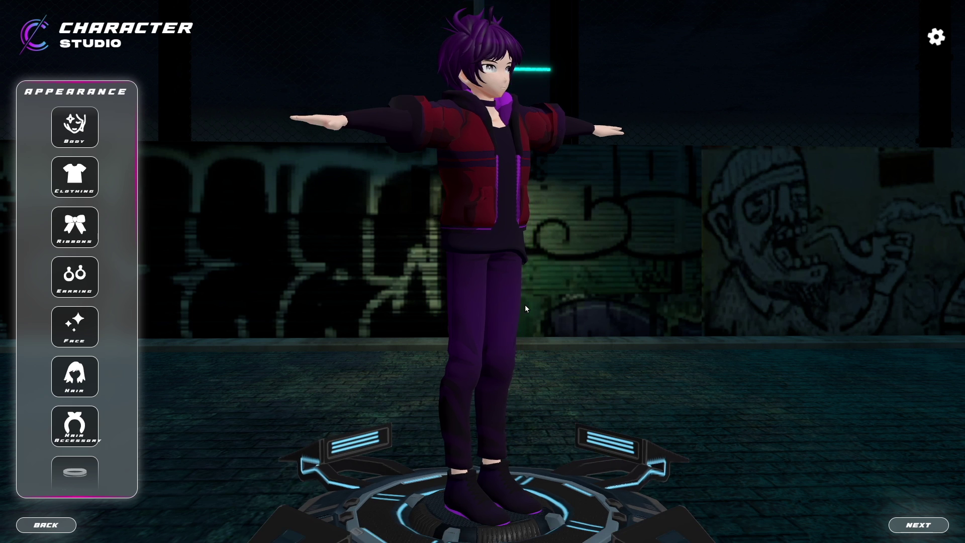
Equip the character with the black cross earring
click(80, 236)
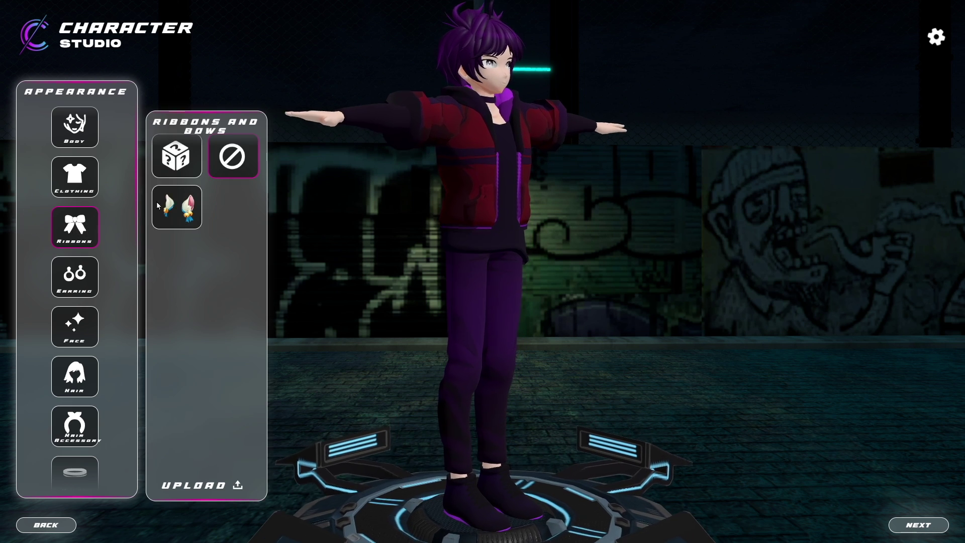
click(74, 275)
scroll(217, 352, down, 5)
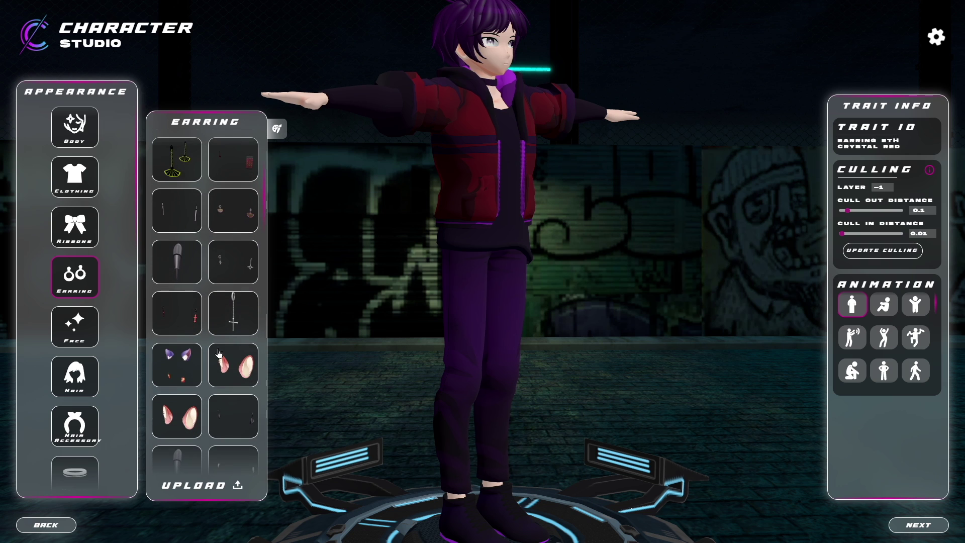
scroll(186, 316, down, 1)
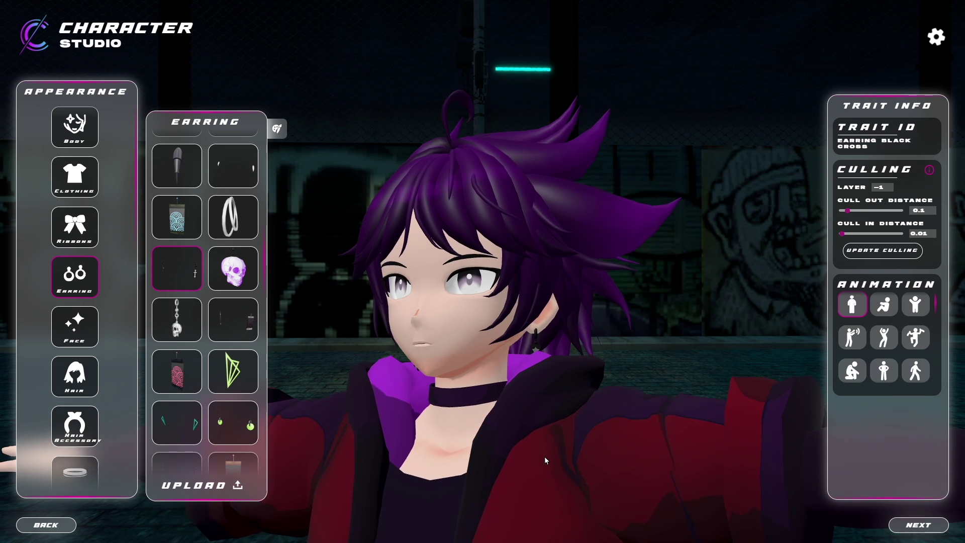
Try the moustache from the face accessories on the character
click(75, 327)
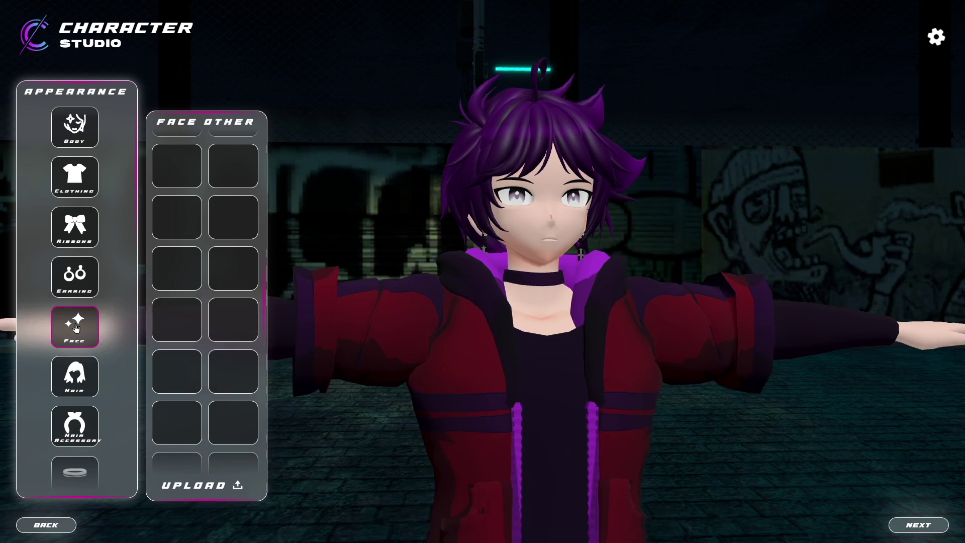
drag(400, 324, 463, 320)
scroll(179, 322, down, 1)
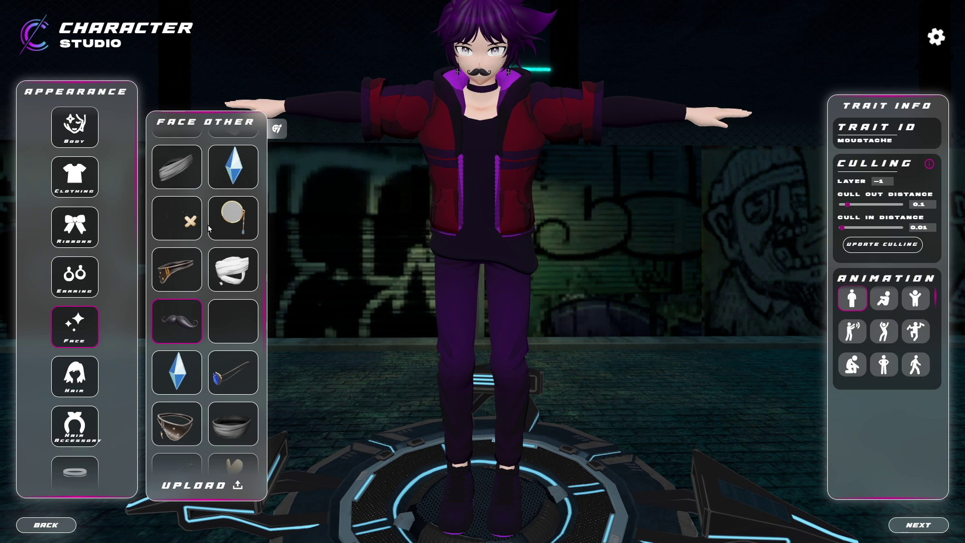
scroll(231, 176, up, 5)
scroll(231, 176, up, 3)
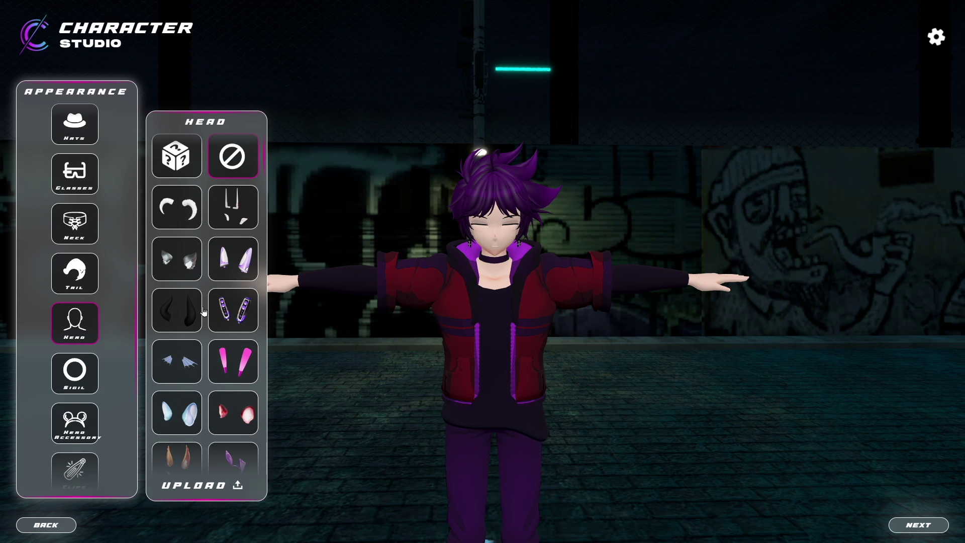
Add the dark bat-wing head trait and equip the character with the Corrupted Gladius weapon
scroll(203, 312, down, 15)
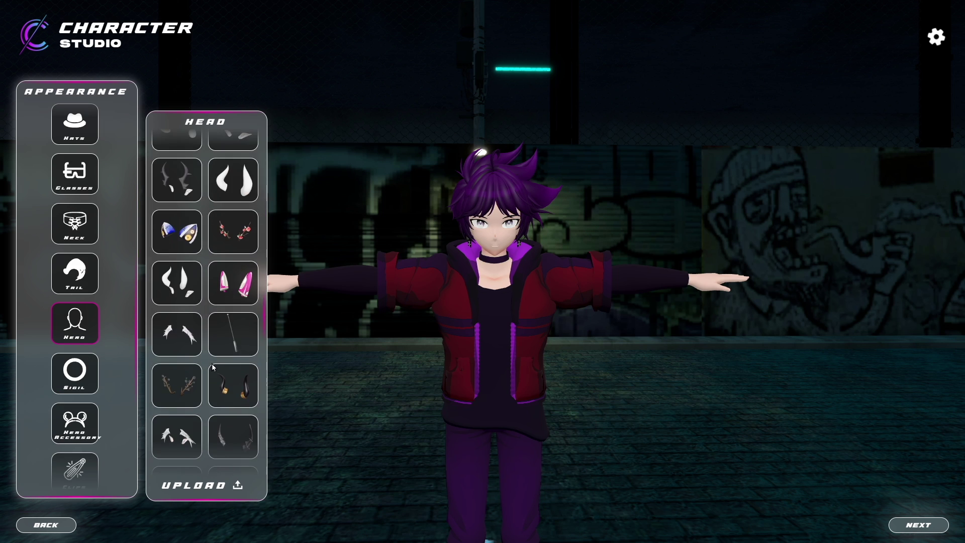
scroll(214, 367, up, 5)
click(177, 346)
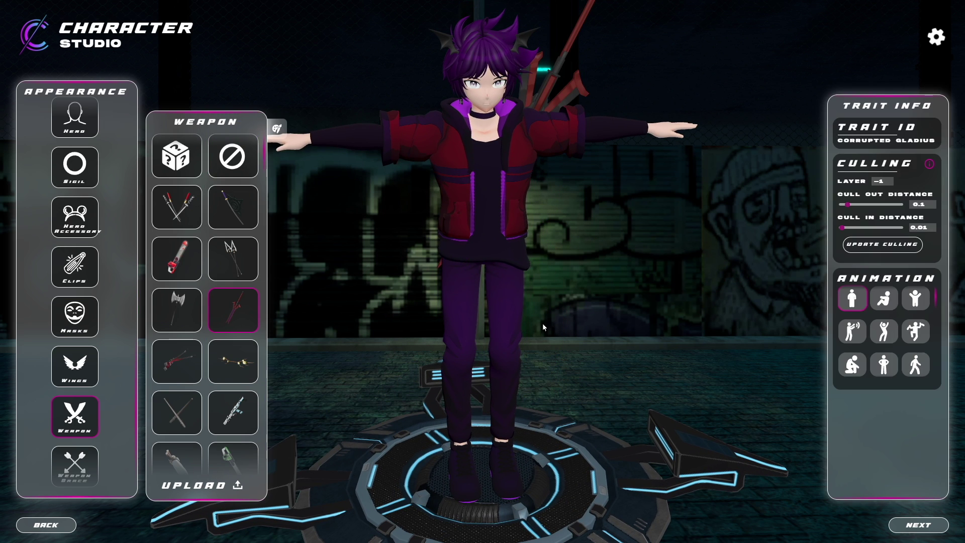
drag(453, 326, 546, 318)
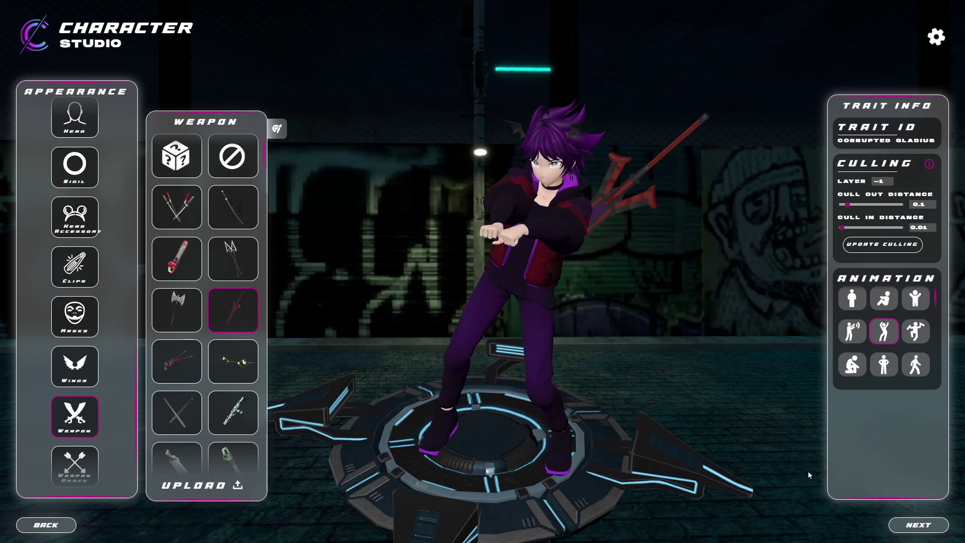
Proceed to the download options and download the finished avatar as a VRM file
click(918, 525)
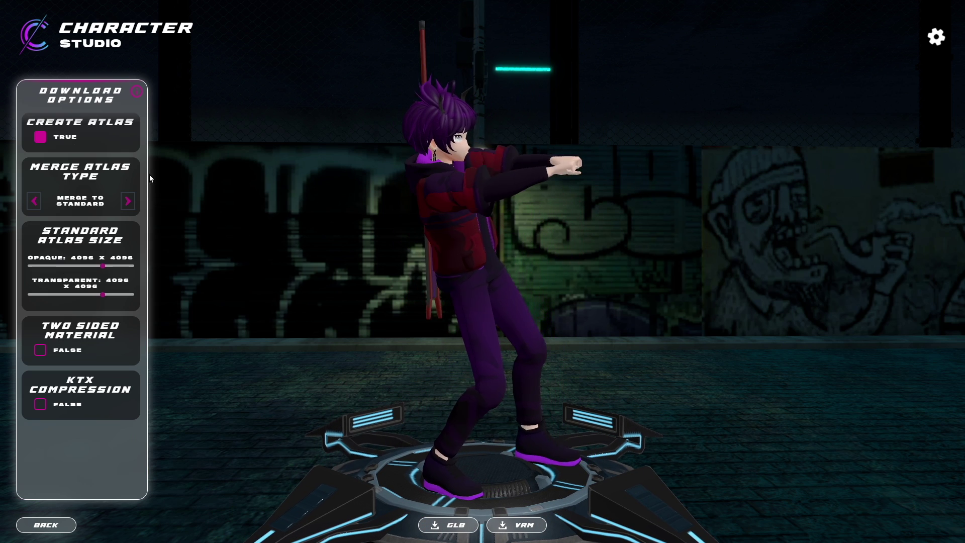
drag(417, 312, 366, 314)
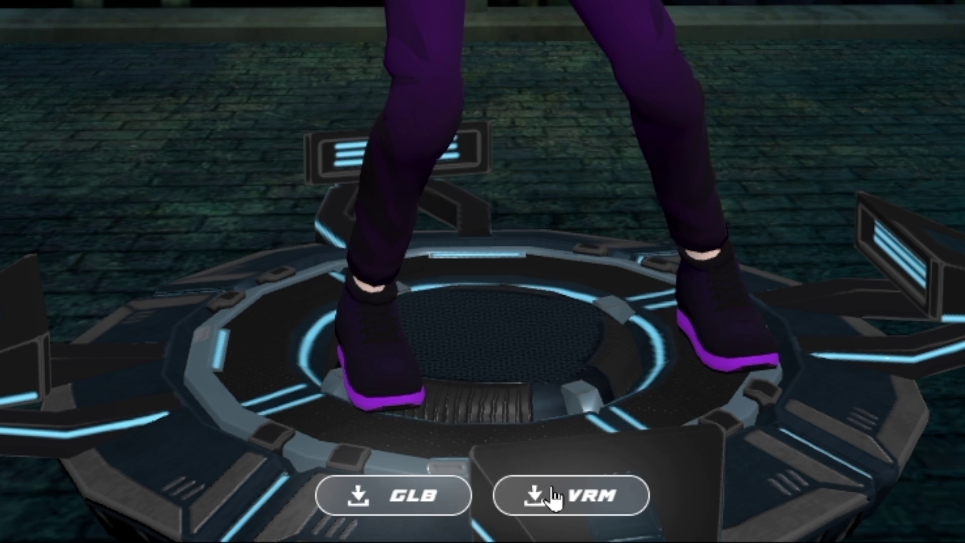
click(563, 504)
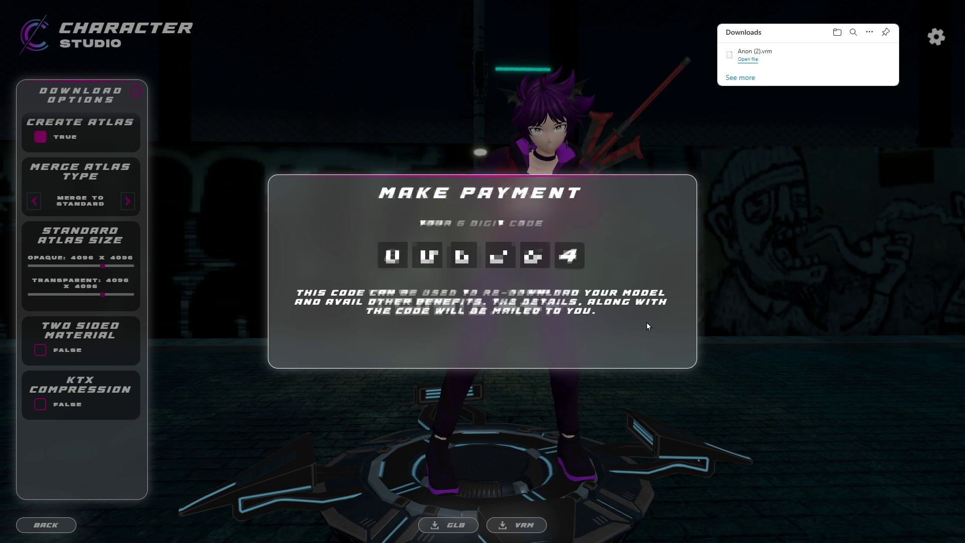
drag(435, 311, 593, 313)
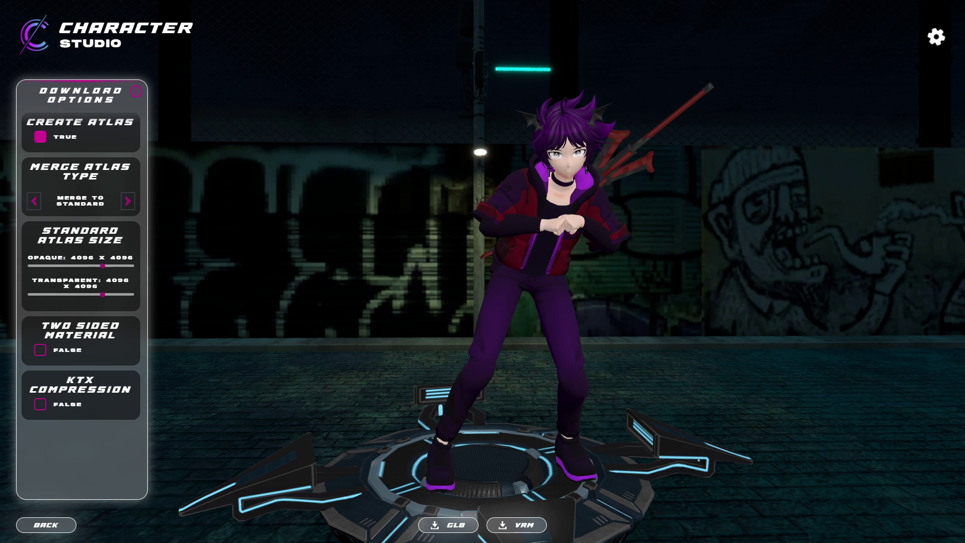